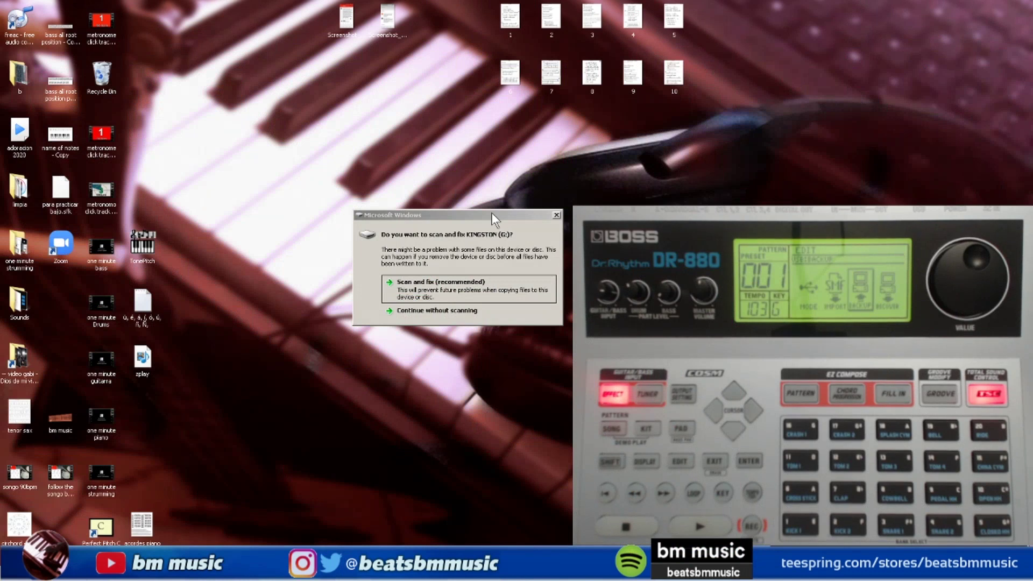
- Dismiss the drive scan prompt and open the DR880 backup folder on the KINGSTON (G:) drive
left_click(425, 247)
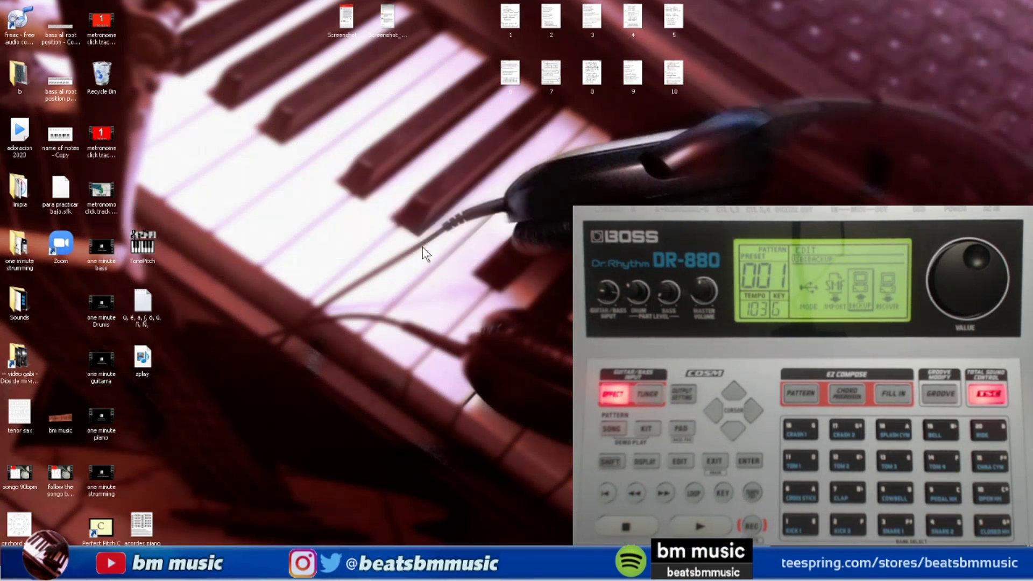
left_click(505, 318)
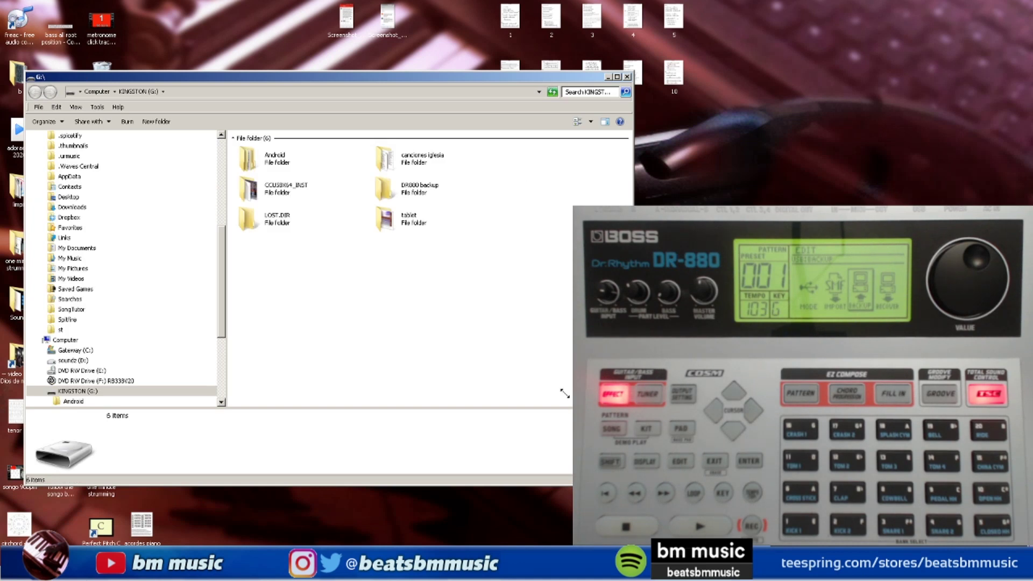
left_click_drag(566, 397, 571, 395)
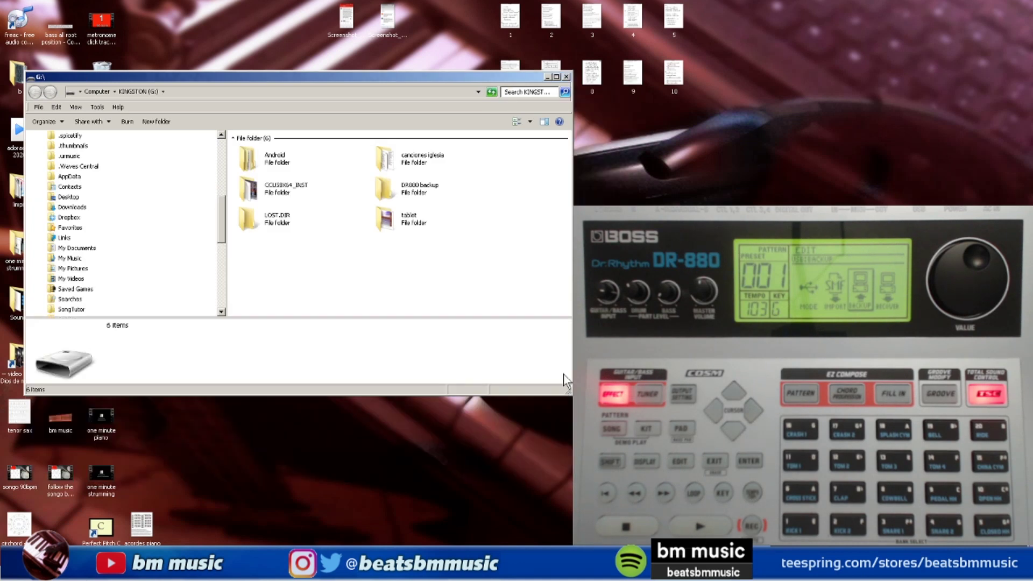
left_click(410, 189)
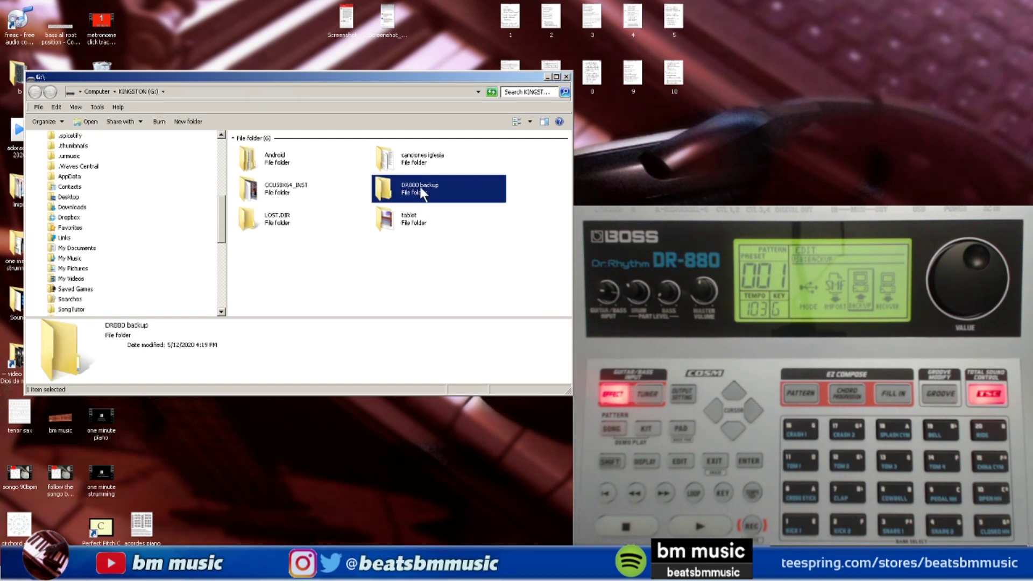
double_click(420, 186)
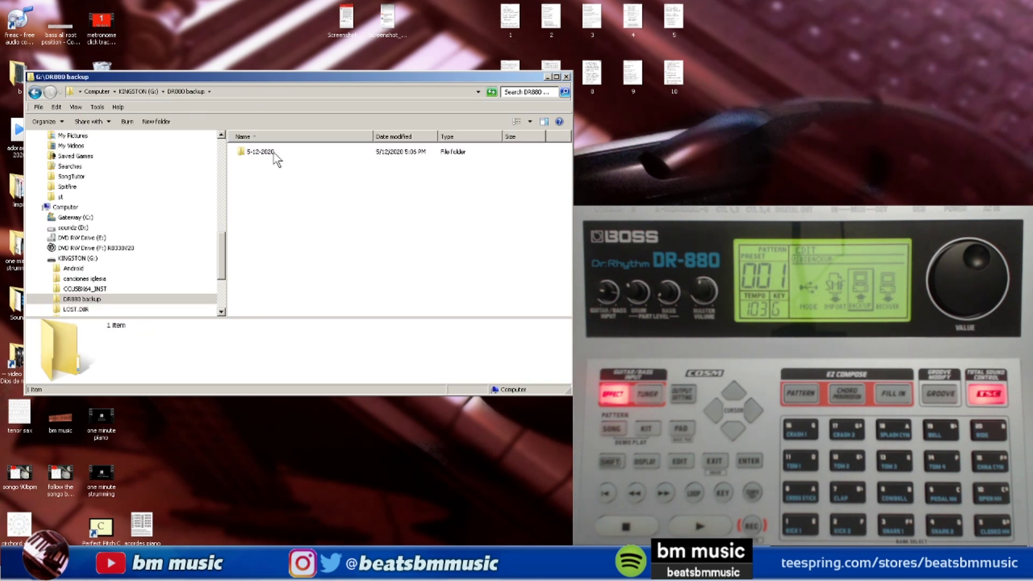
- Permanently delete the 5-12-2020 folder from the DR880 backup folder
left_click(268, 156)
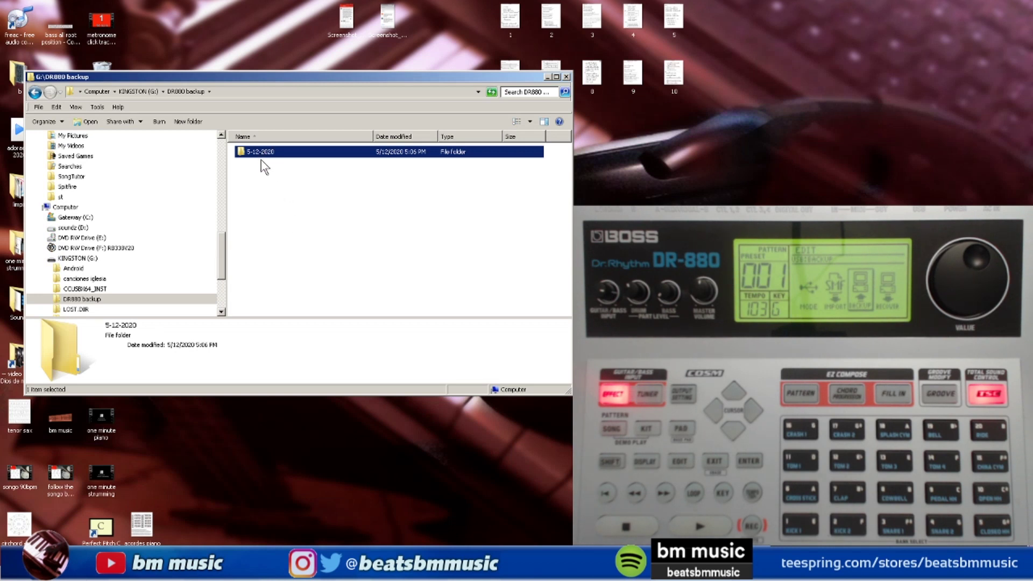
key("Delete")
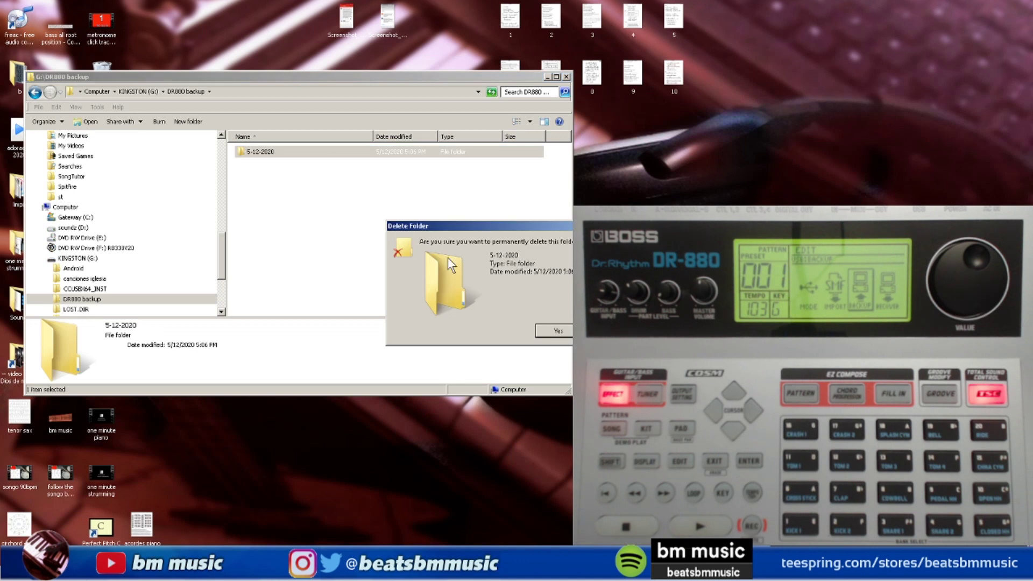
left_click(554, 331)
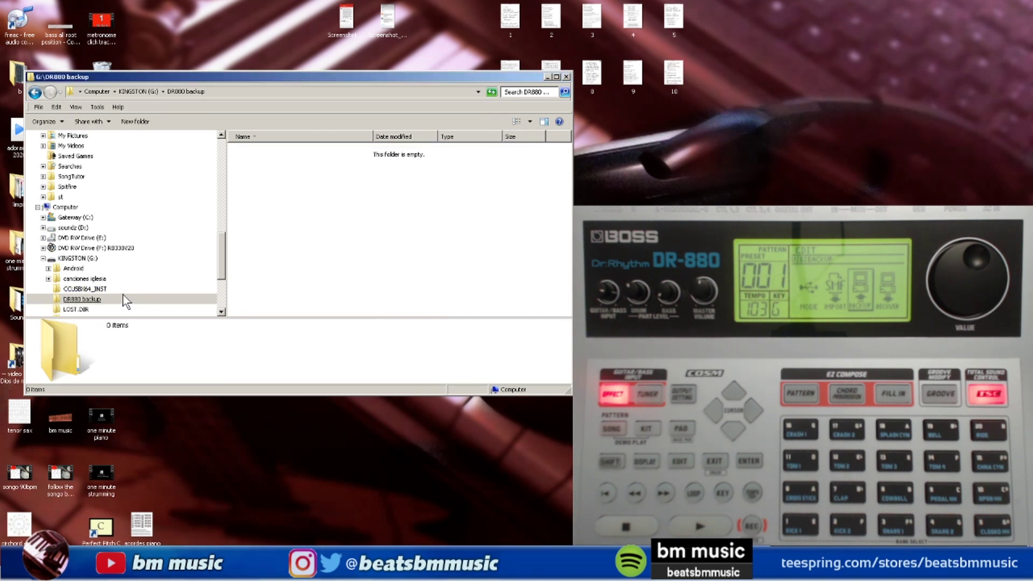
- Return to the KINGSTON (G:) drive, reopen its DR880 backup folder and shrink the window
left_click(82, 259)
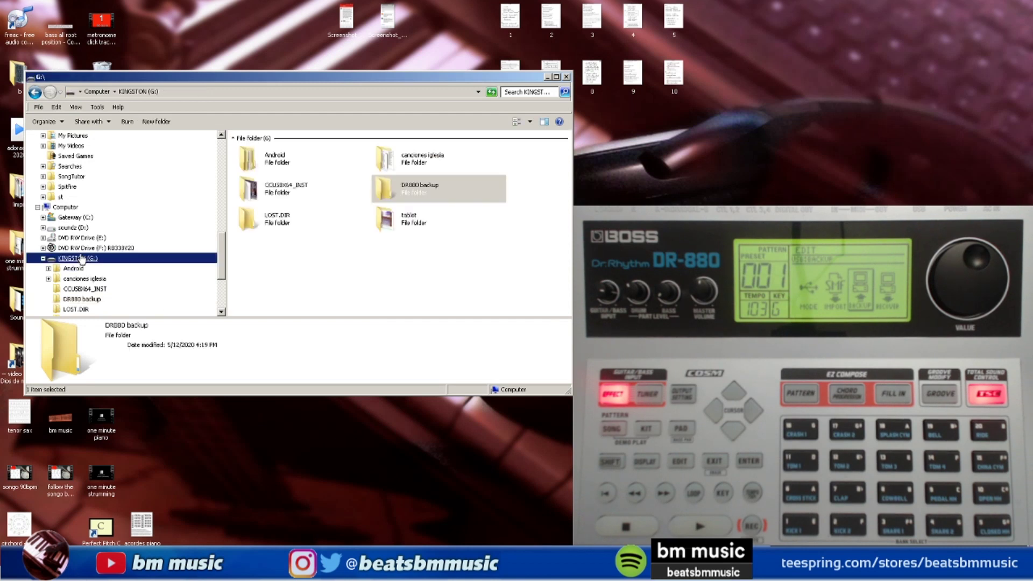
double_click(420, 197)
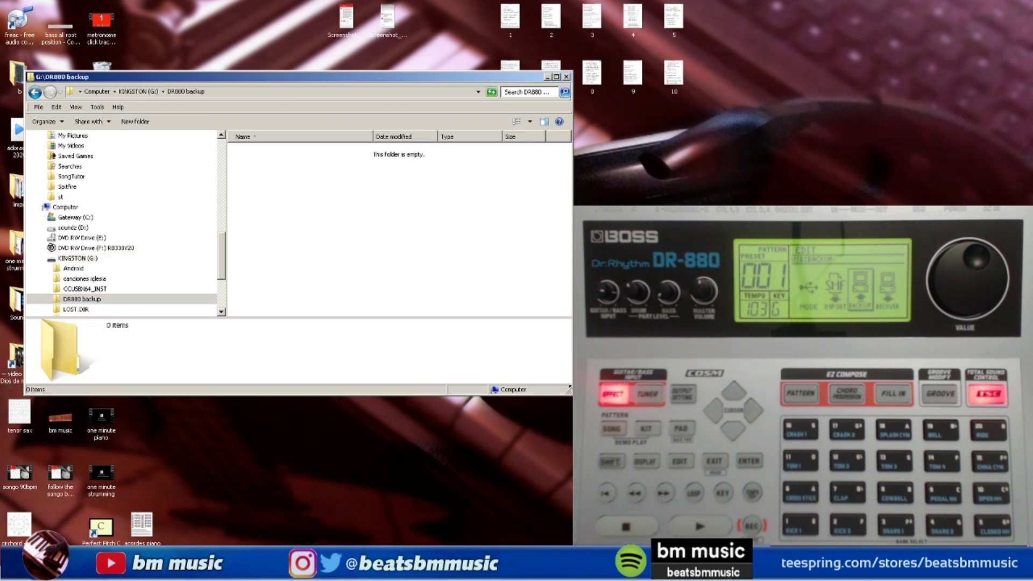
left_click_drag(545, 328, 538, 311)
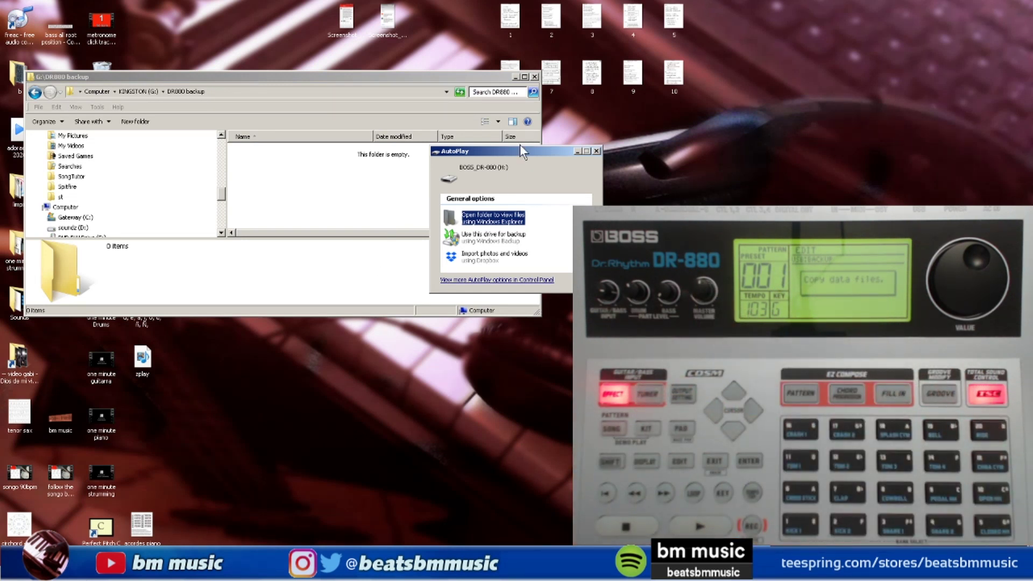
left_click_drag(520, 150, 441, 331)
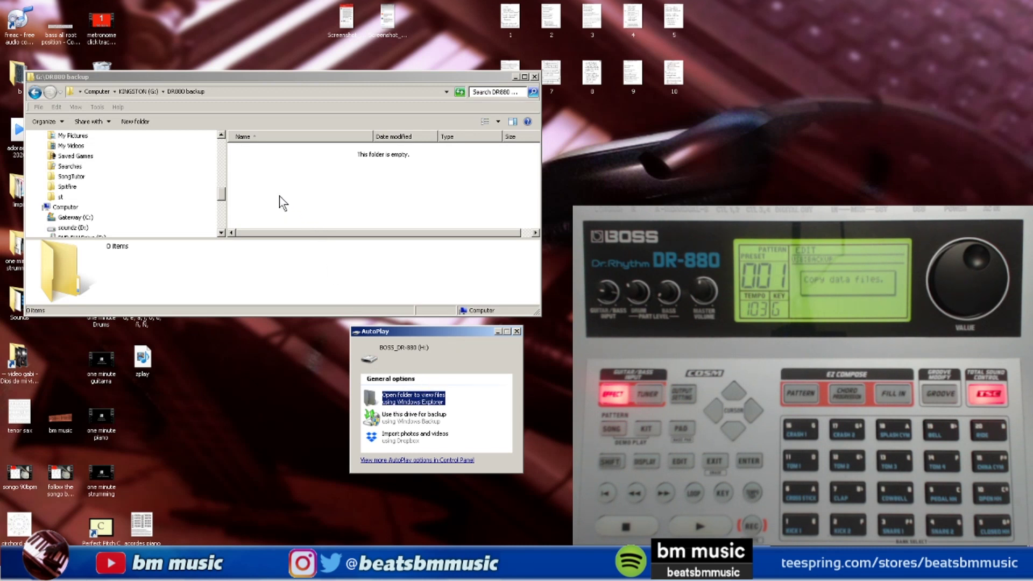
left_click(407, 400)
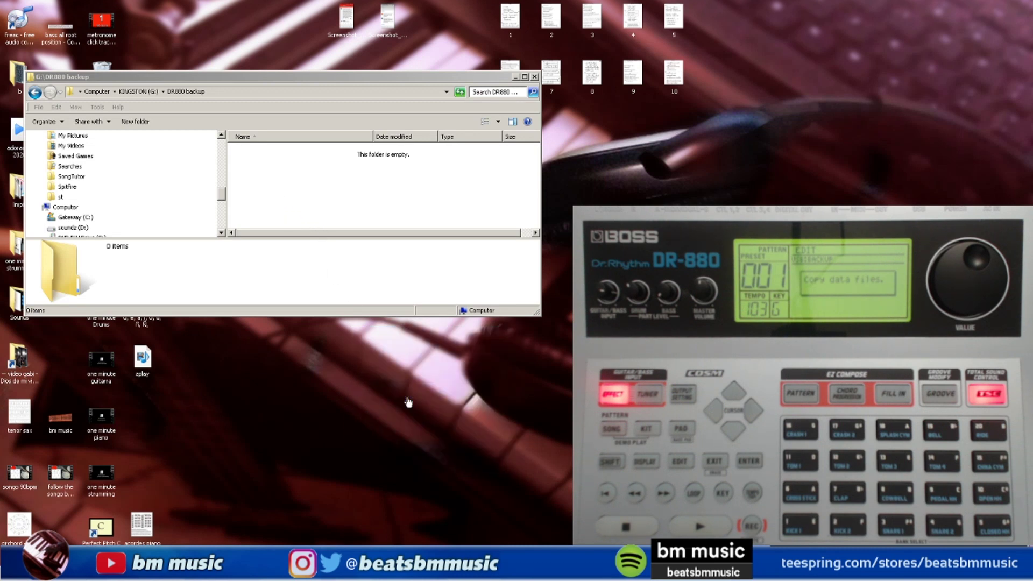
left_click_drag(416, 90, 430, 337)
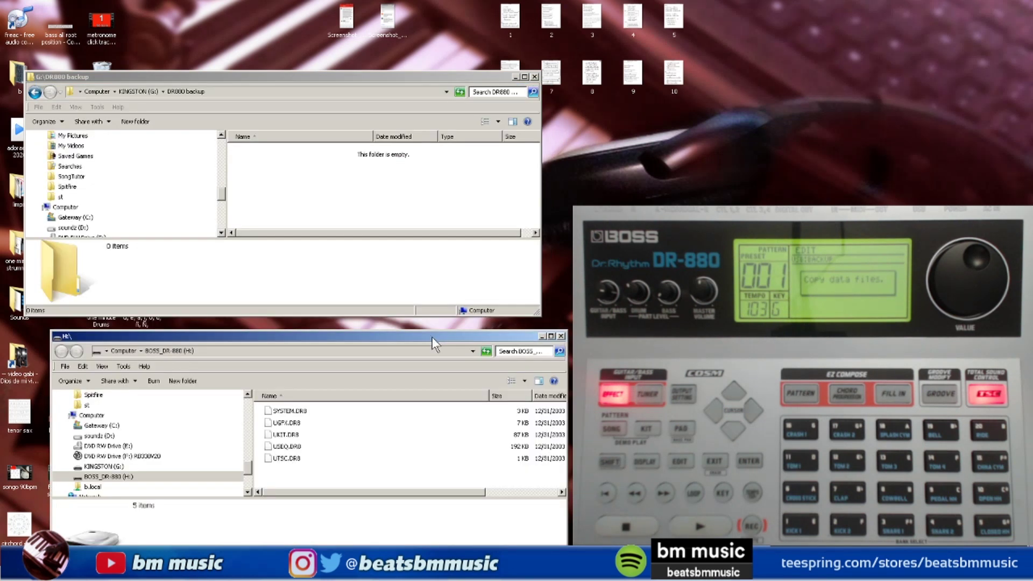
left_click_drag(323, 474, 297, 409)
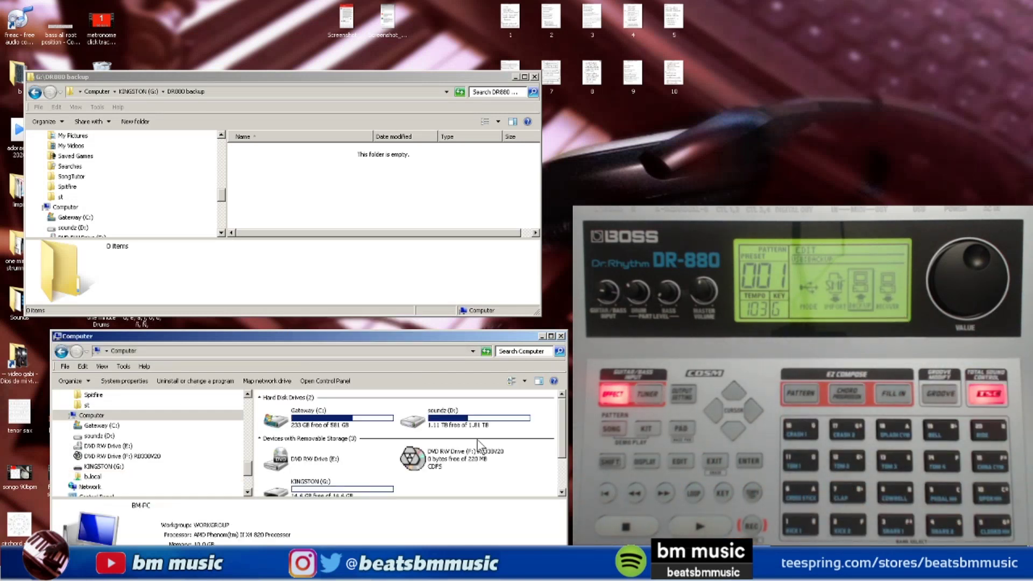
left_click(542, 337)
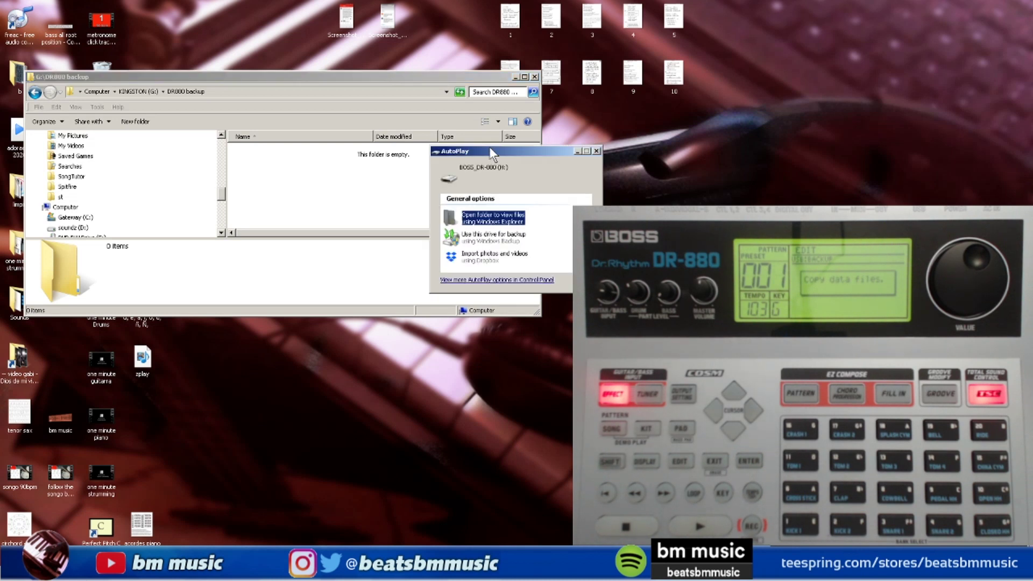
- Copy all five .DR8 files from BOSS_DR-880 (H:) into the DR880 backup folder and close the source window
left_click(496, 219)
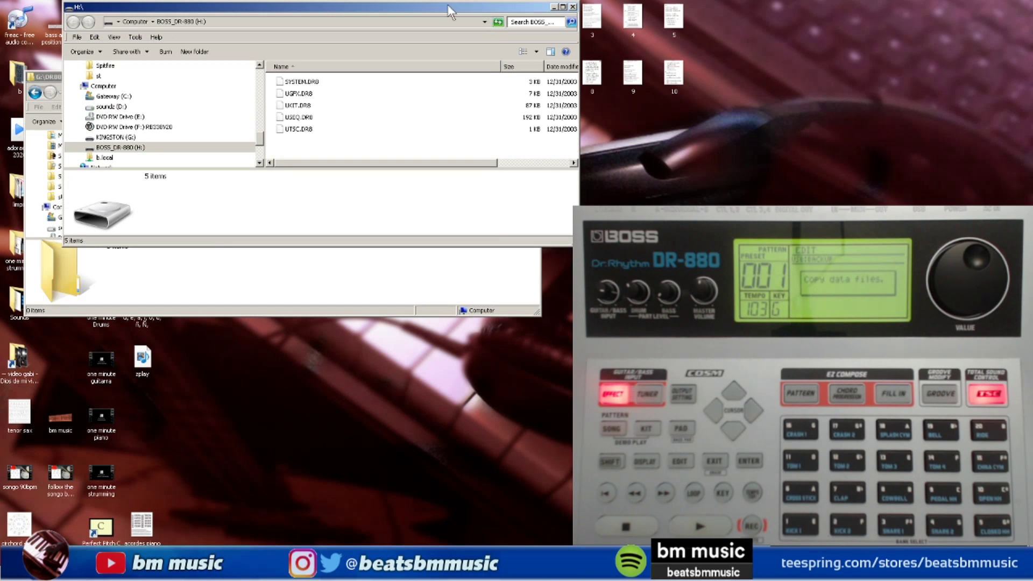
left_click_drag(378, 469, 337, 405)
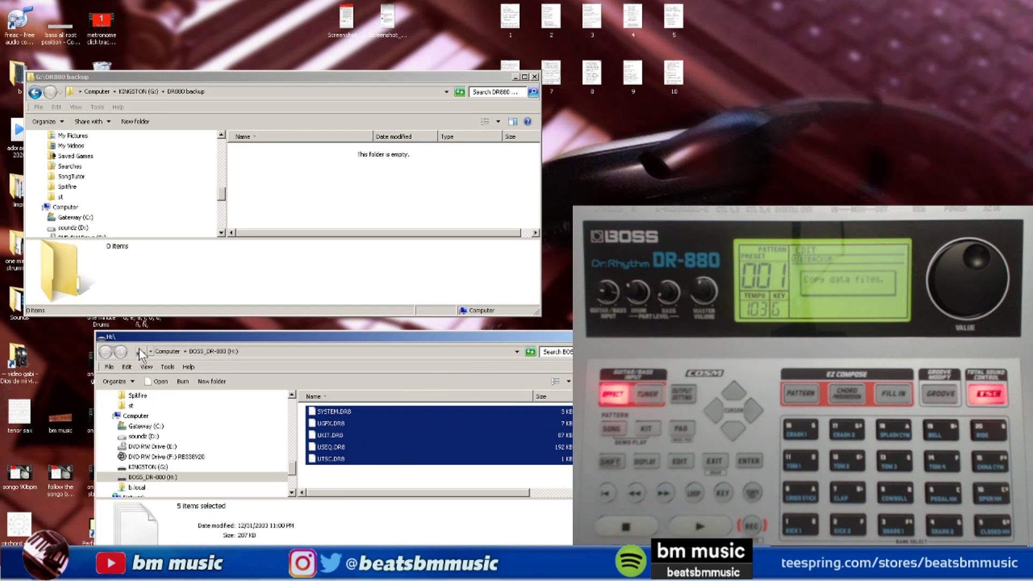
right_click(369, 436)
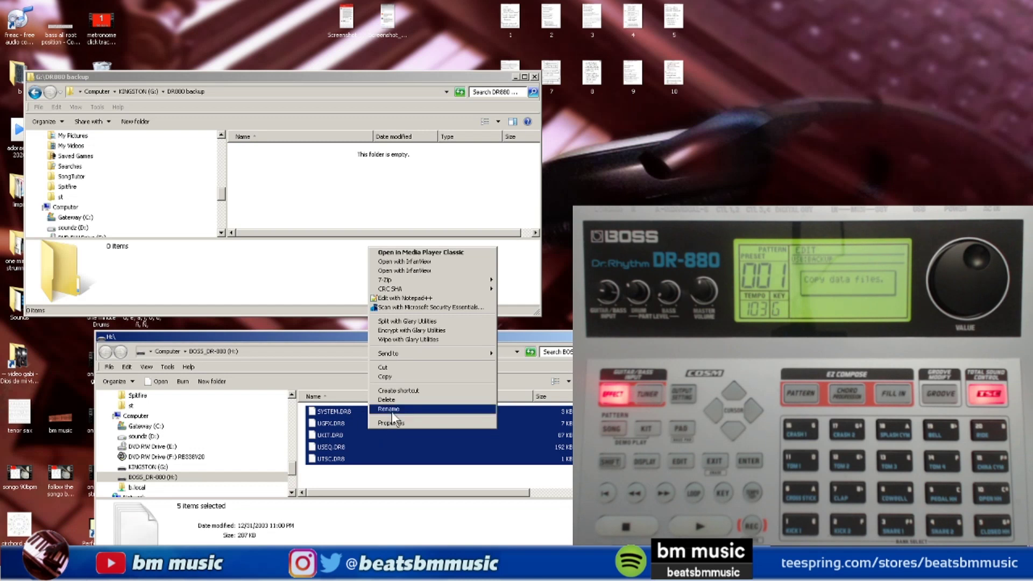
left_click(404, 378)
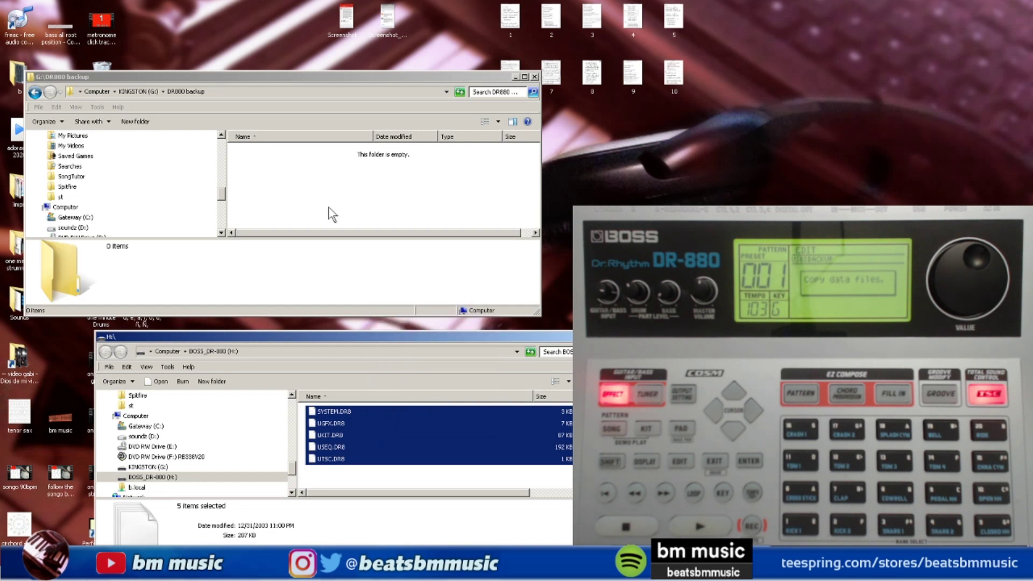
left_click(310, 186)
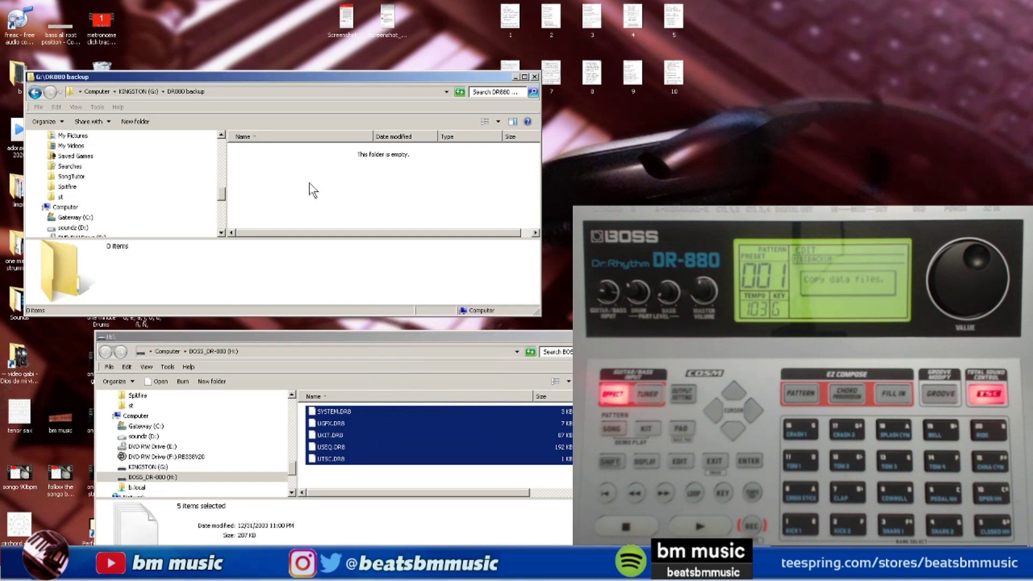
right_click(273, 195)
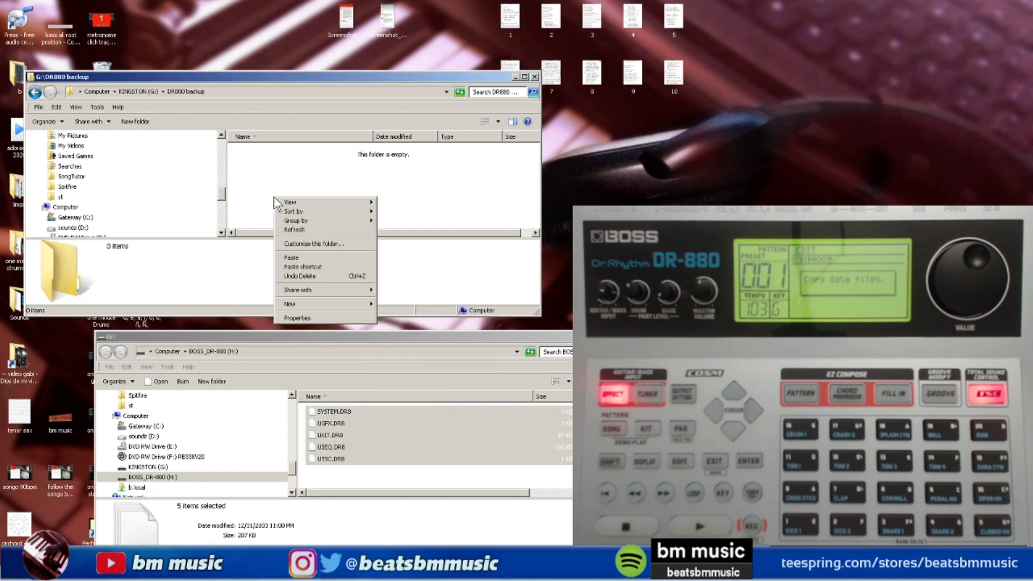
left_click(317, 257)
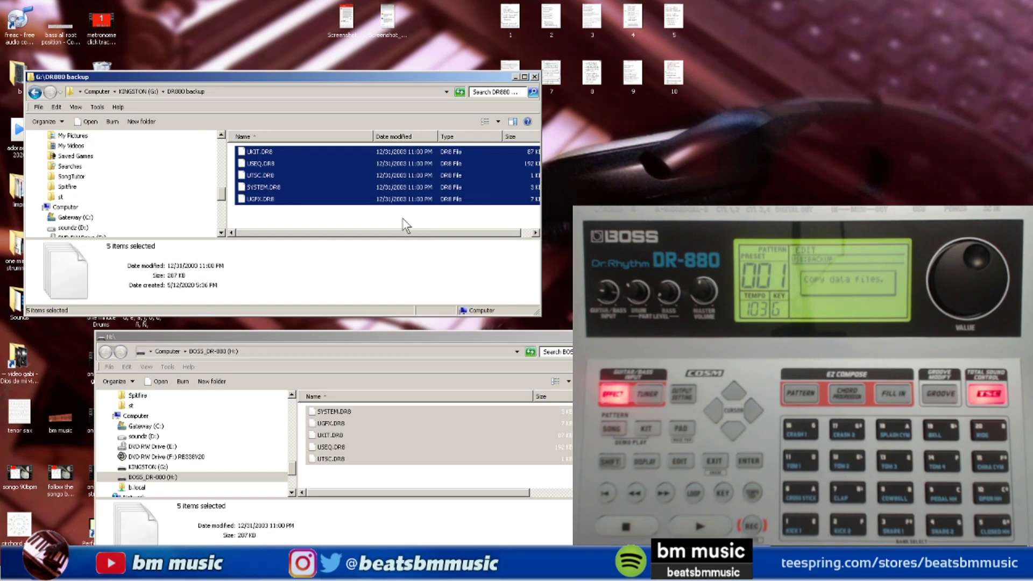
key("alt+Tab")
key("alt+F4")
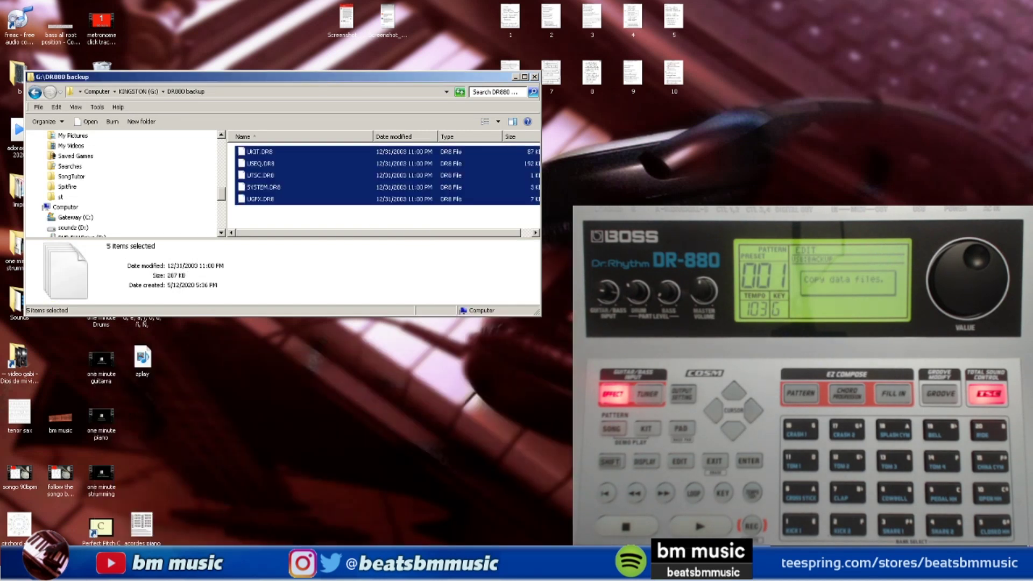
- Create a folder named 5-12-2020 inside DR880 backup and move the five .DR8 files into it
left_click(316, 219)
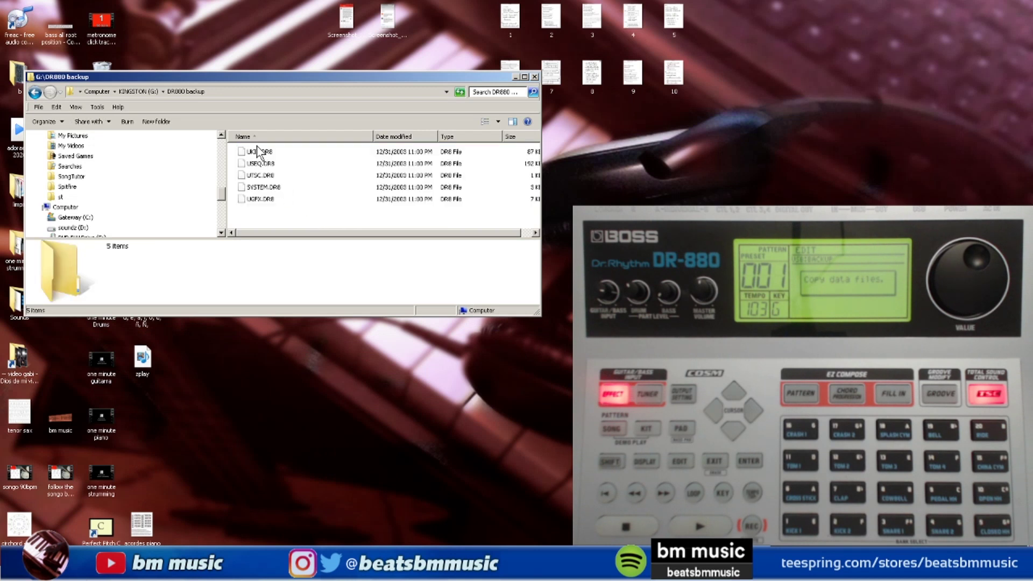
right_click(305, 222)
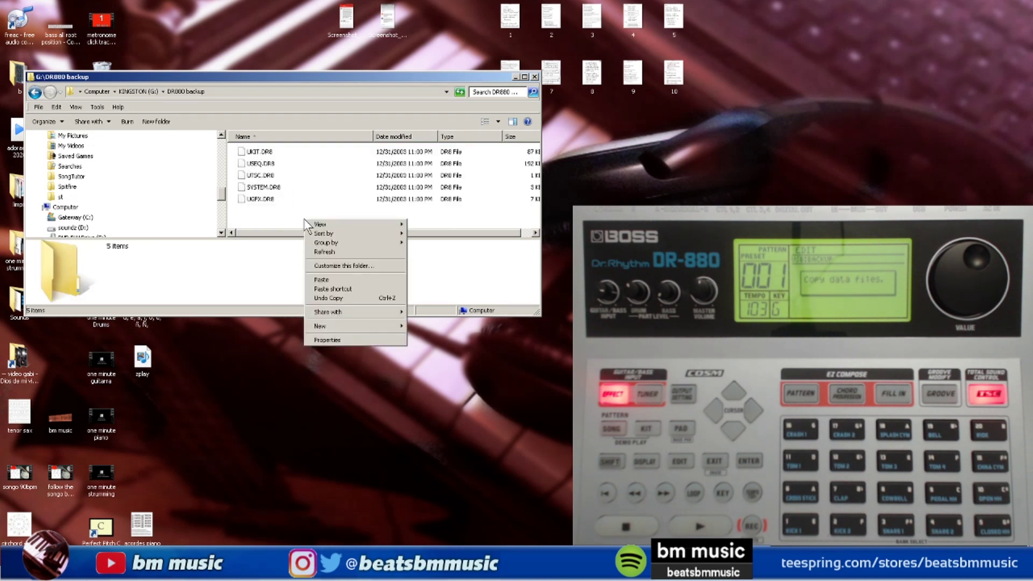
mouse_move(359, 325)
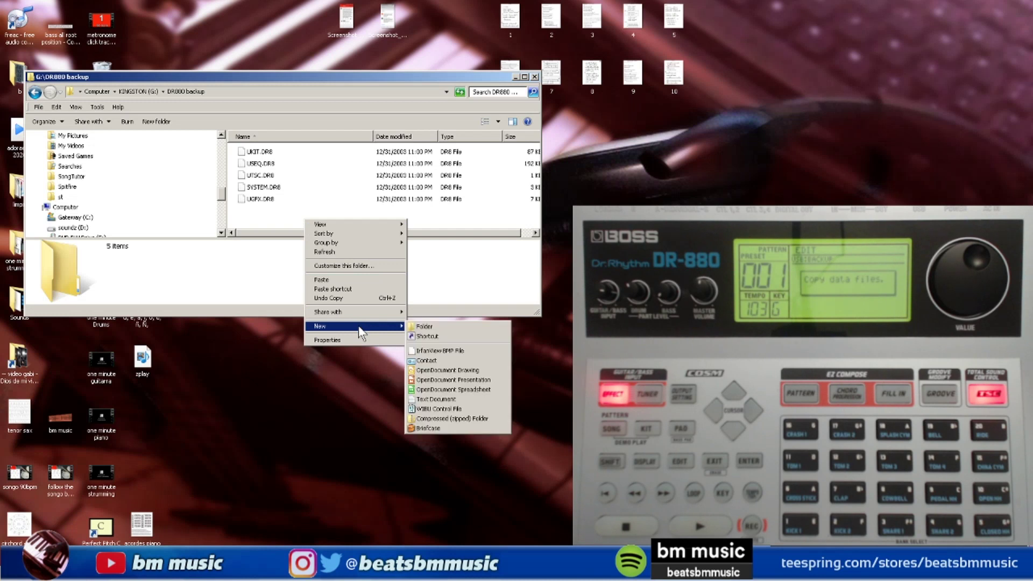
left_click(425, 328)
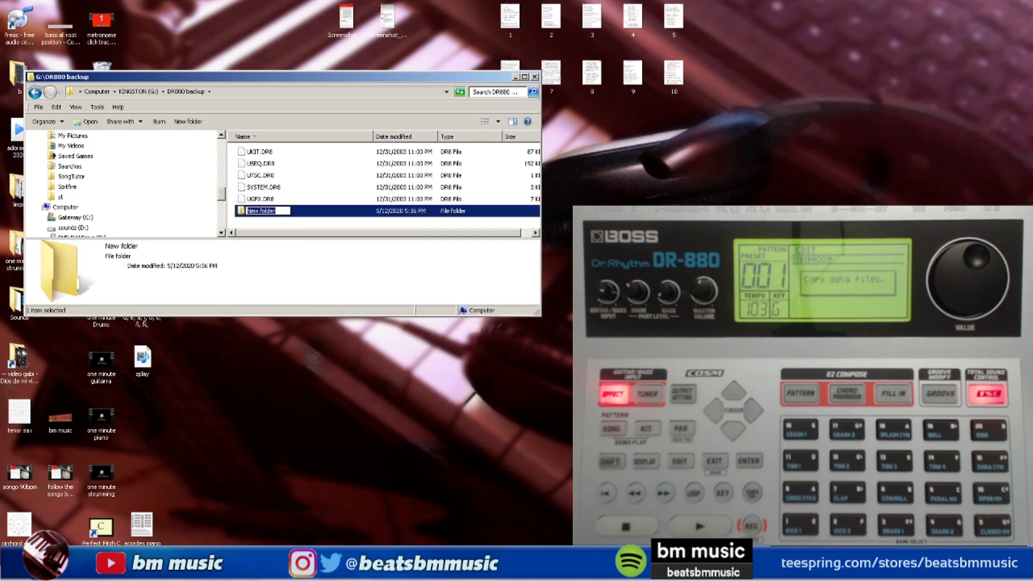
key("Return")
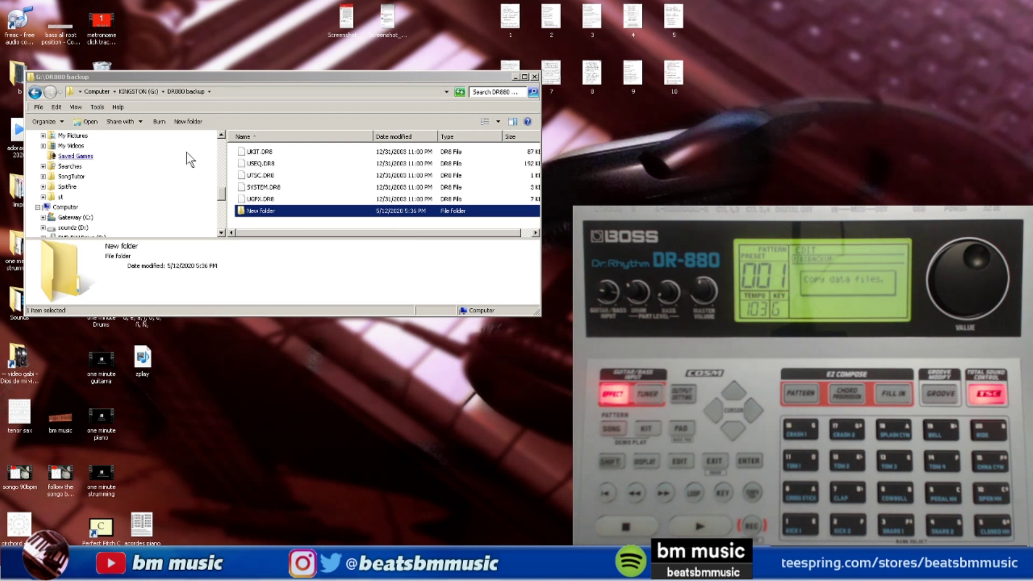
left_click(254, 214)
left_click(254, 213)
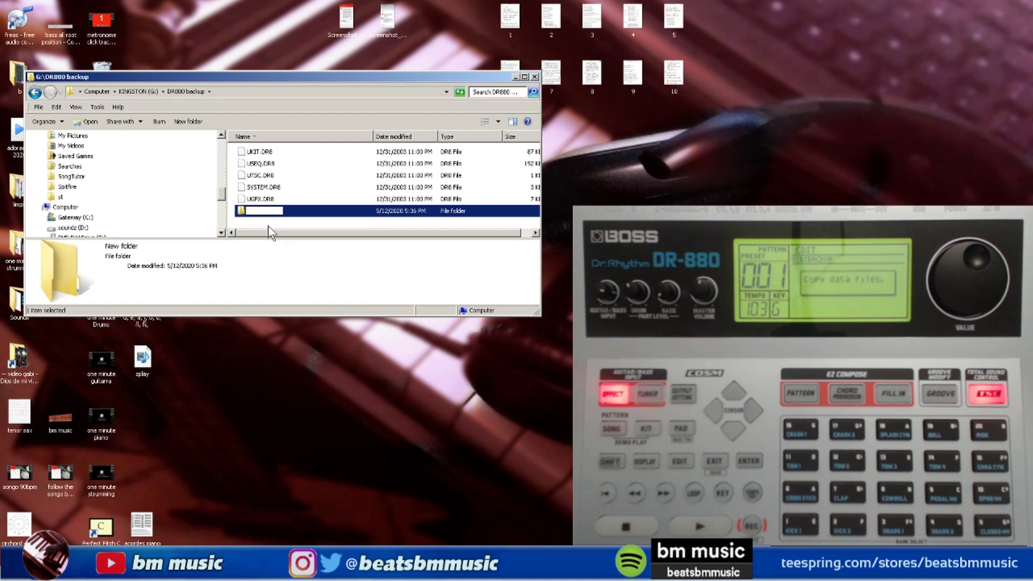
left_click(272, 220)
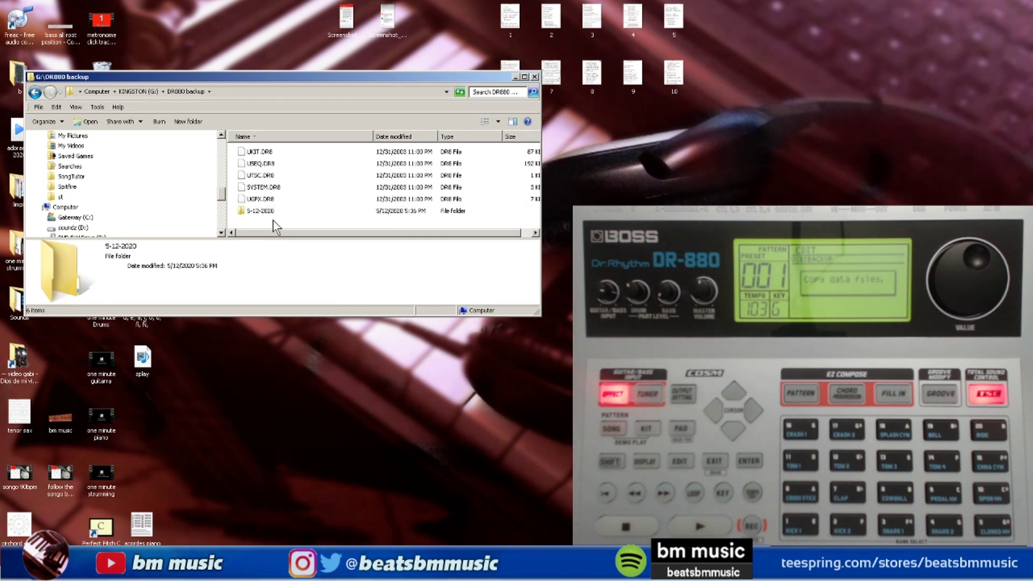
left_click_drag(291, 155, 261, 207)
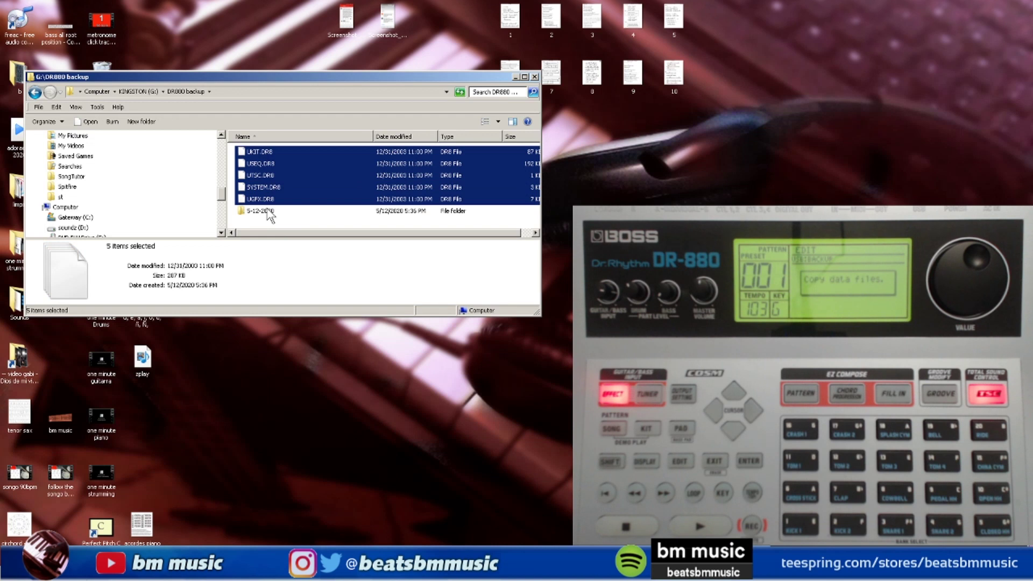
left_click_drag(269, 214, 271, 216)
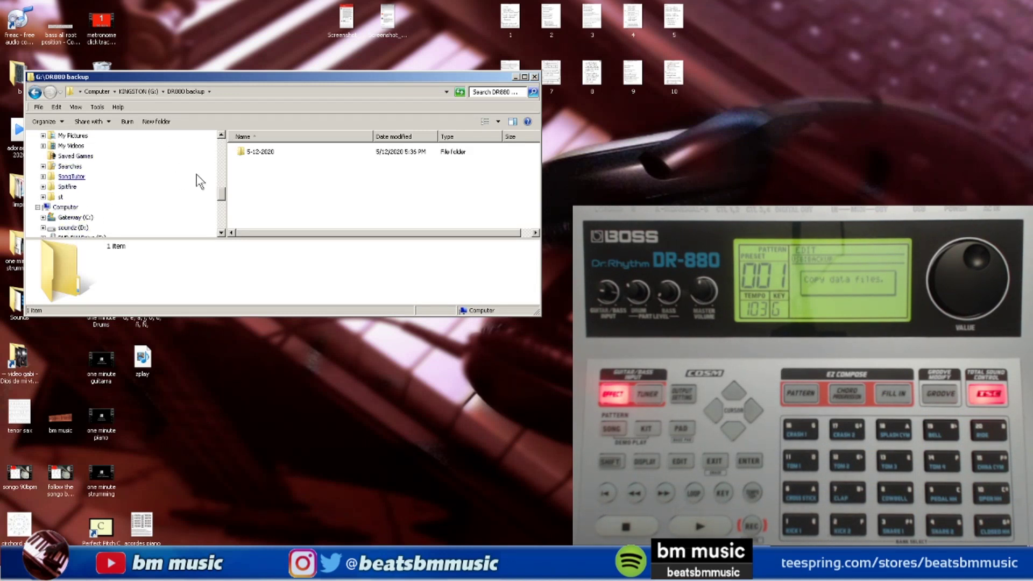
- Return to the top level of the KINGSTON (G:) drive
left_click(221, 233)
left_click(221, 233)
left_click(221, 233)
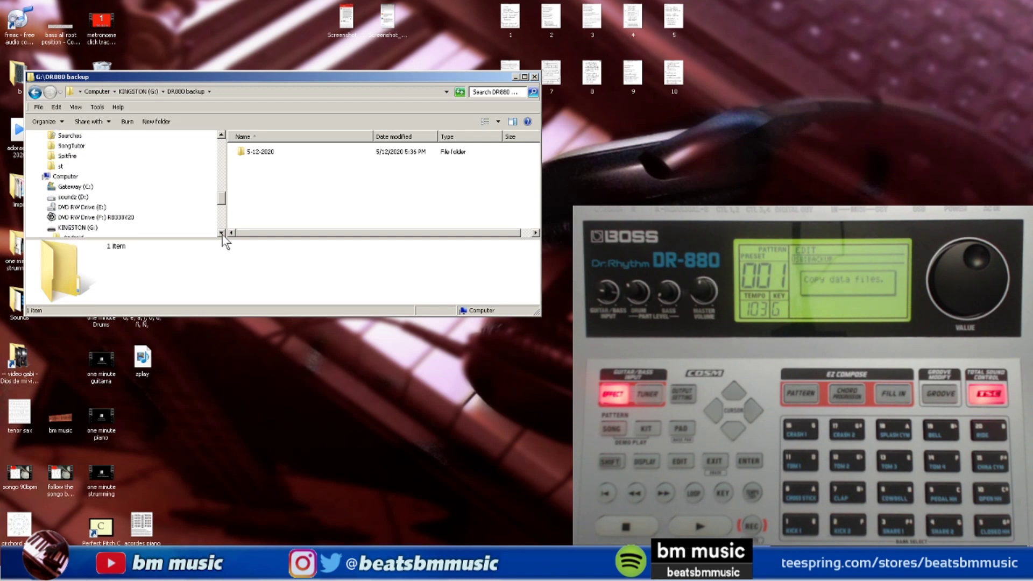
left_click(76, 236)
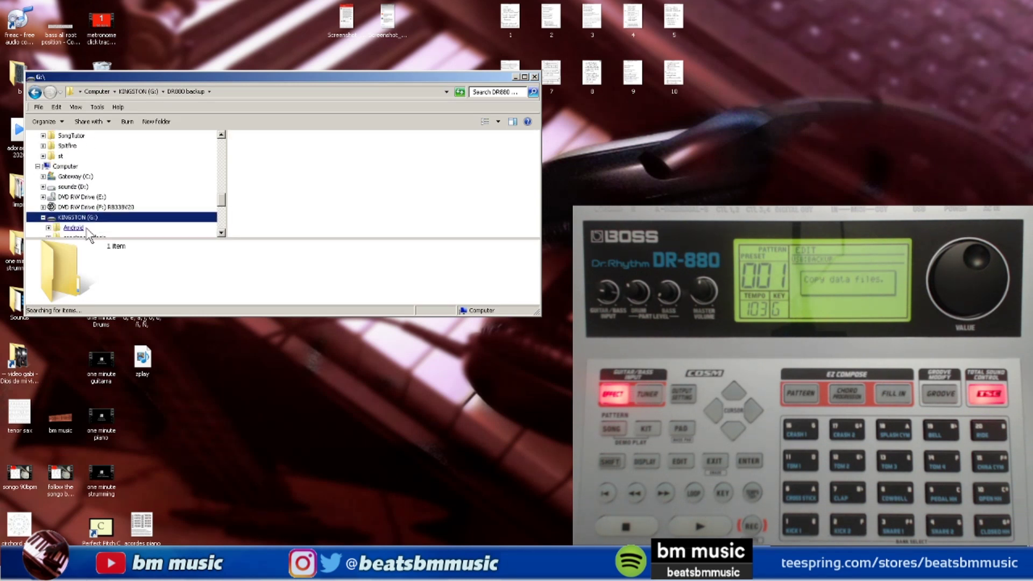
- Open the 5-12-2020 folder inside DR880 backup on the KINGSTON (G:) drive
left_click(221, 232)
left_click(221, 233)
double_click(221, 233)
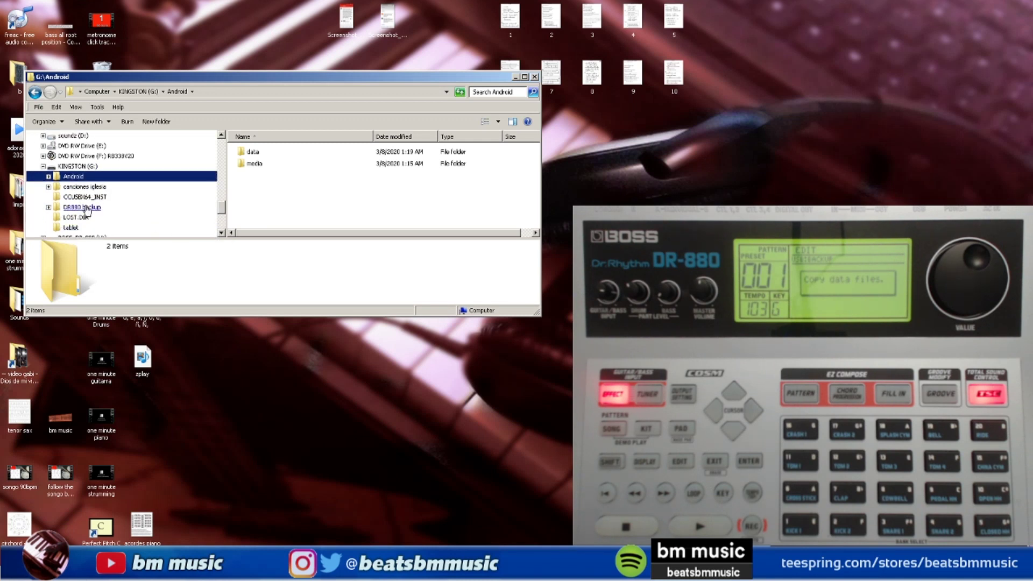
left_click(49, 208)
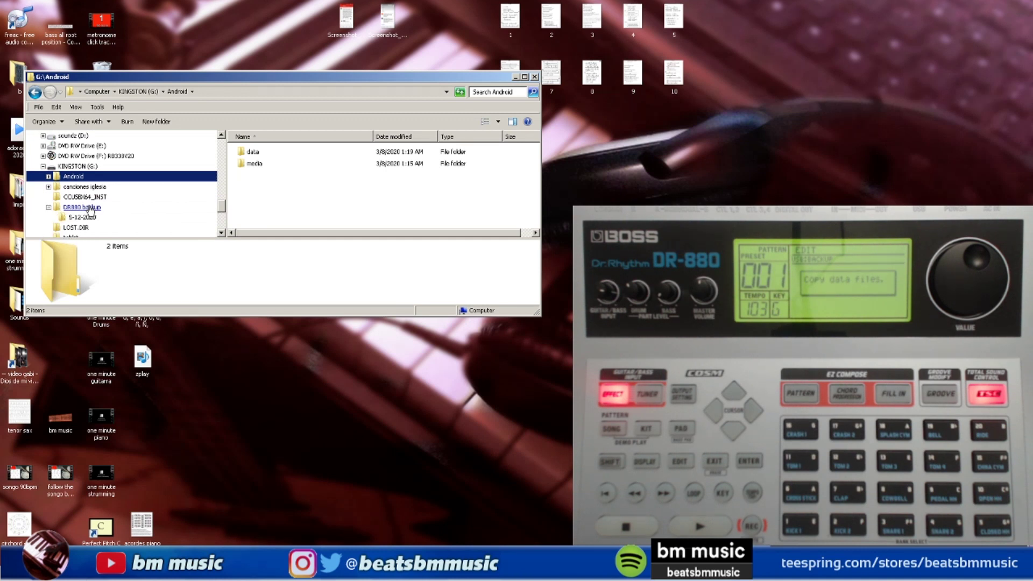
left_click(97, 209)
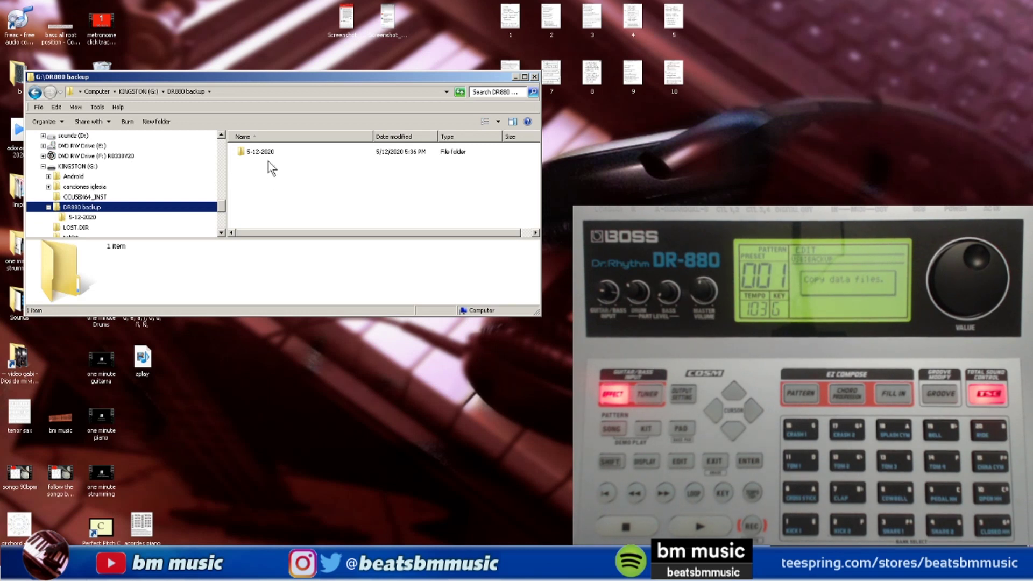
left_click(272, 184)
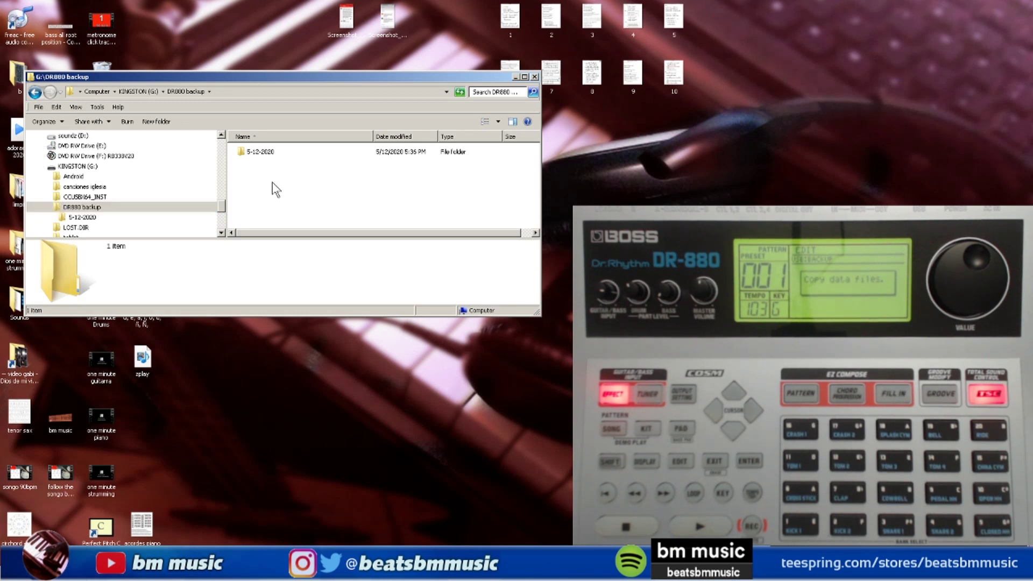
double_click(263, 153)
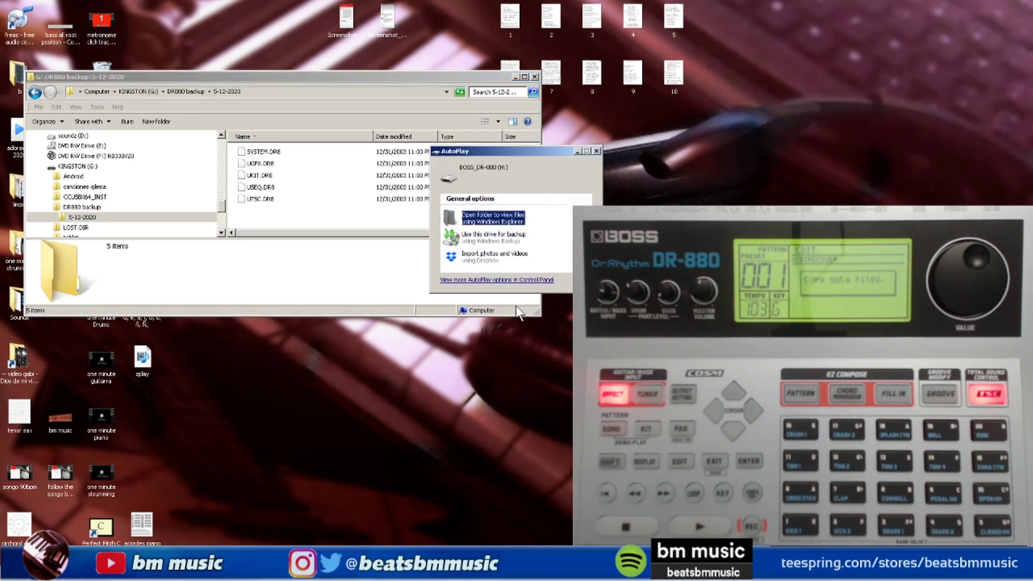
- Open the BOSS_DR-880 (H:) drive alongside the backup window and copy all five .DR8 files from the 5-12-2020 folder into it
left_click_drag(549, 151, 510, 344)
left_click(469, 413)
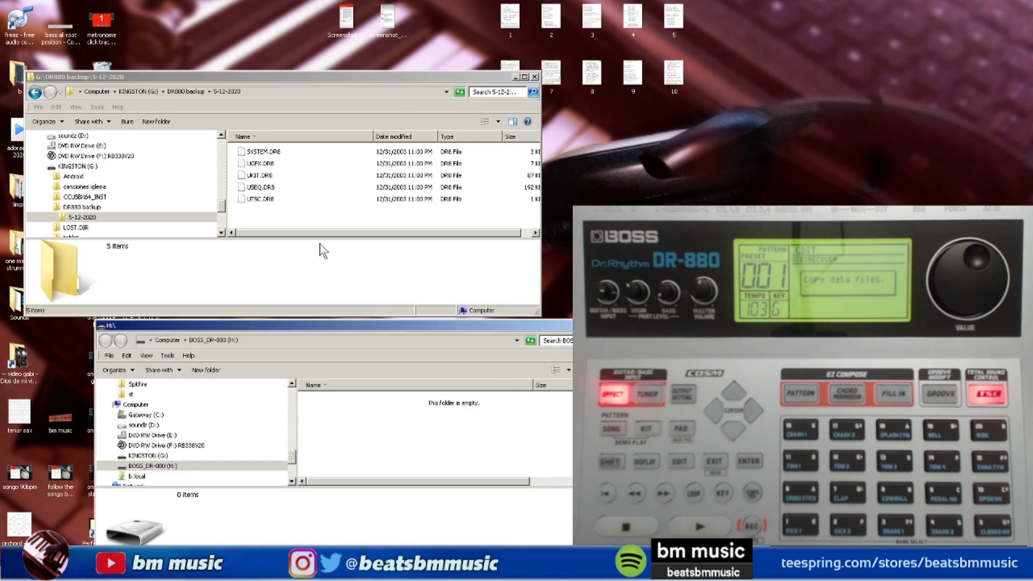
left_click_drag(300, 223, 244, 139)
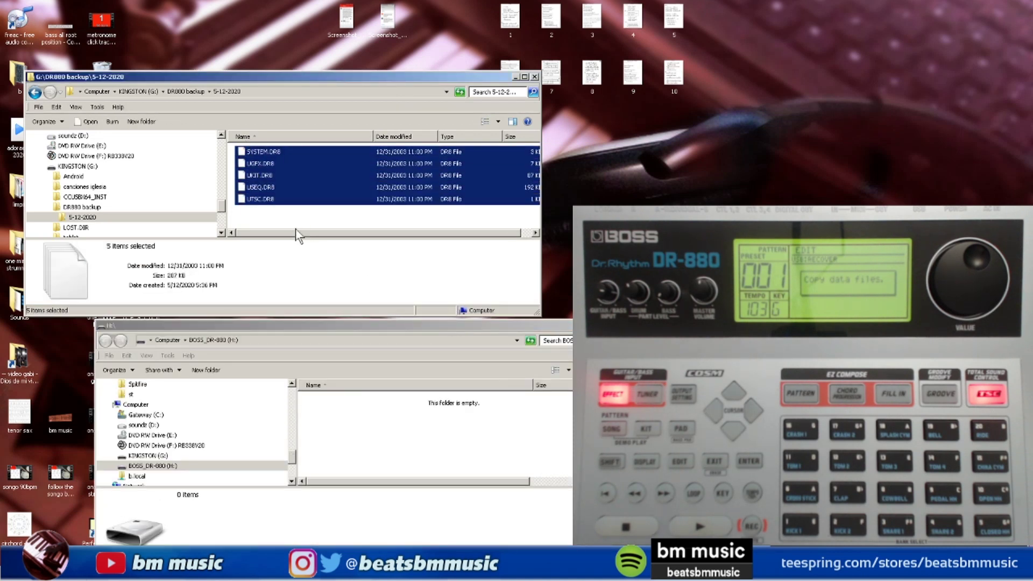
right_click(278, 173)
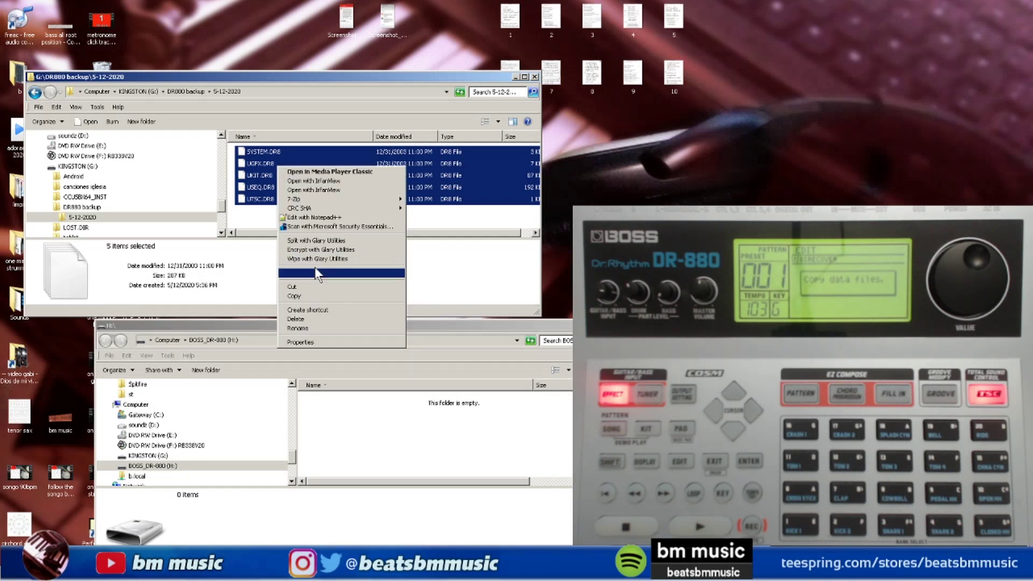
left_click(316, 296)
left_click(397, 431)
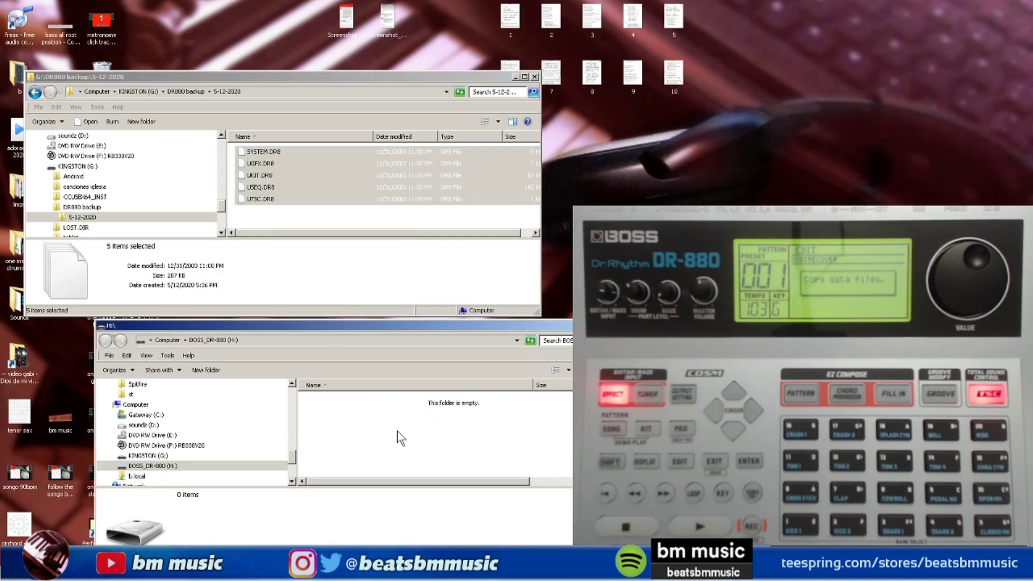
right_click(393, 431)
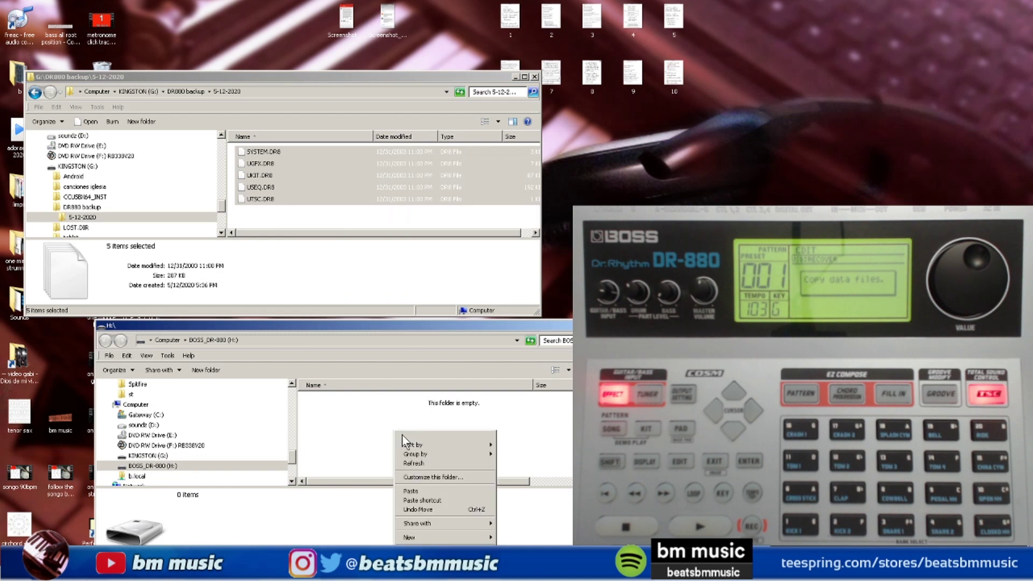
left_click(445, 491)
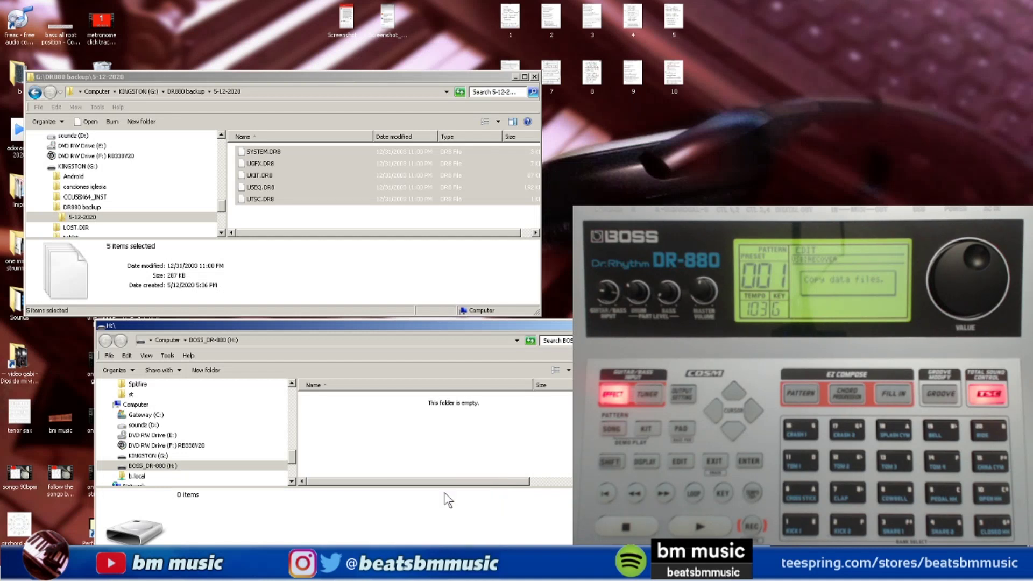